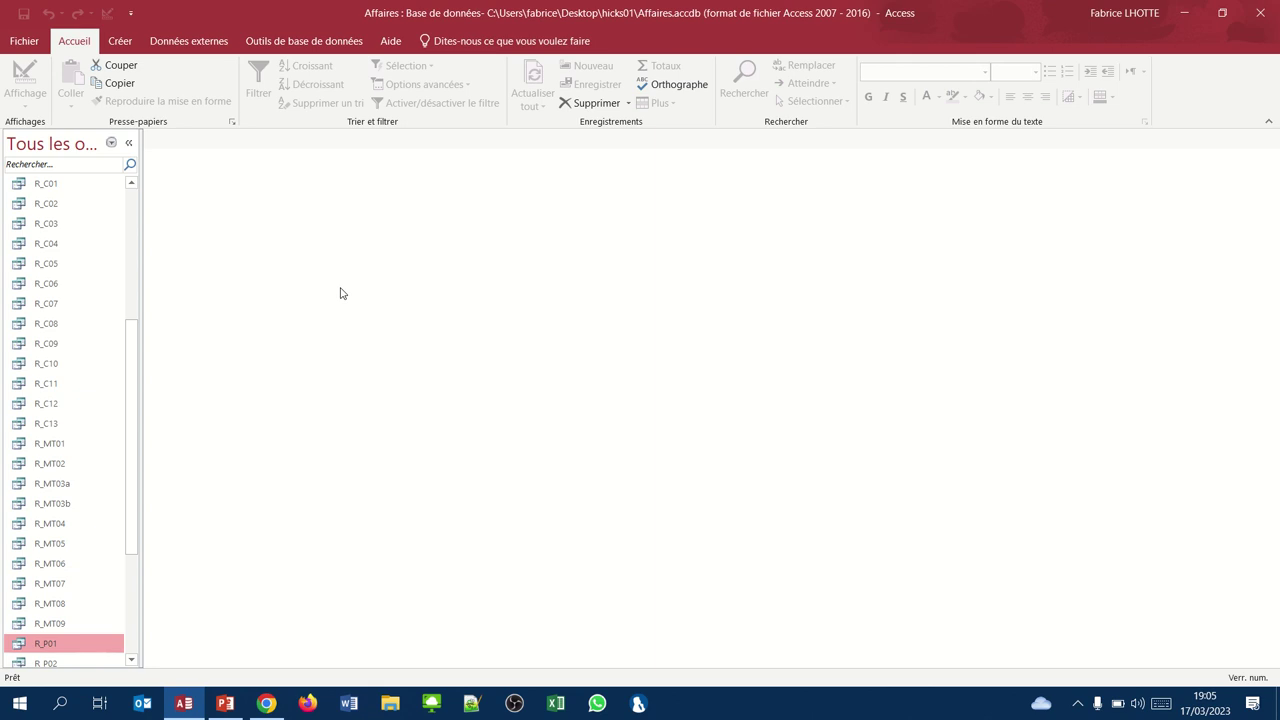
Step: Create a new query in design view based on the T_CLIENT table and add its cpcli field to the grid
click(116, 40)
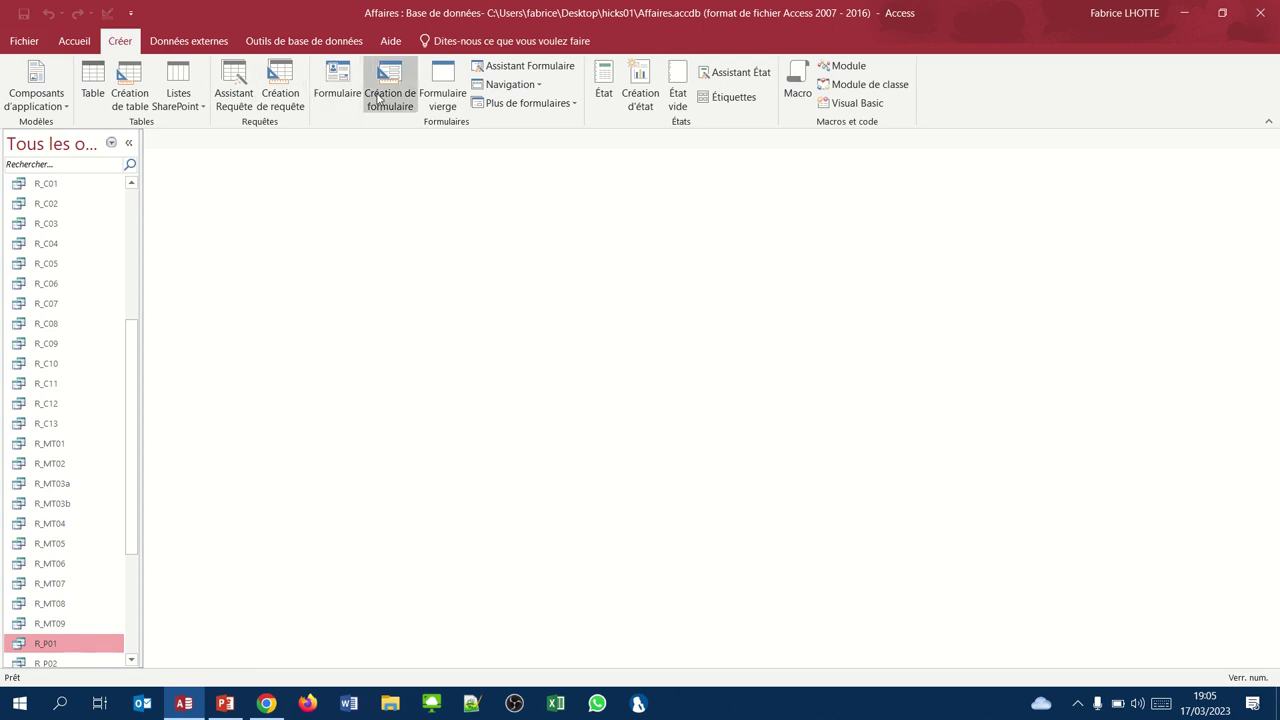
click(276, 92)
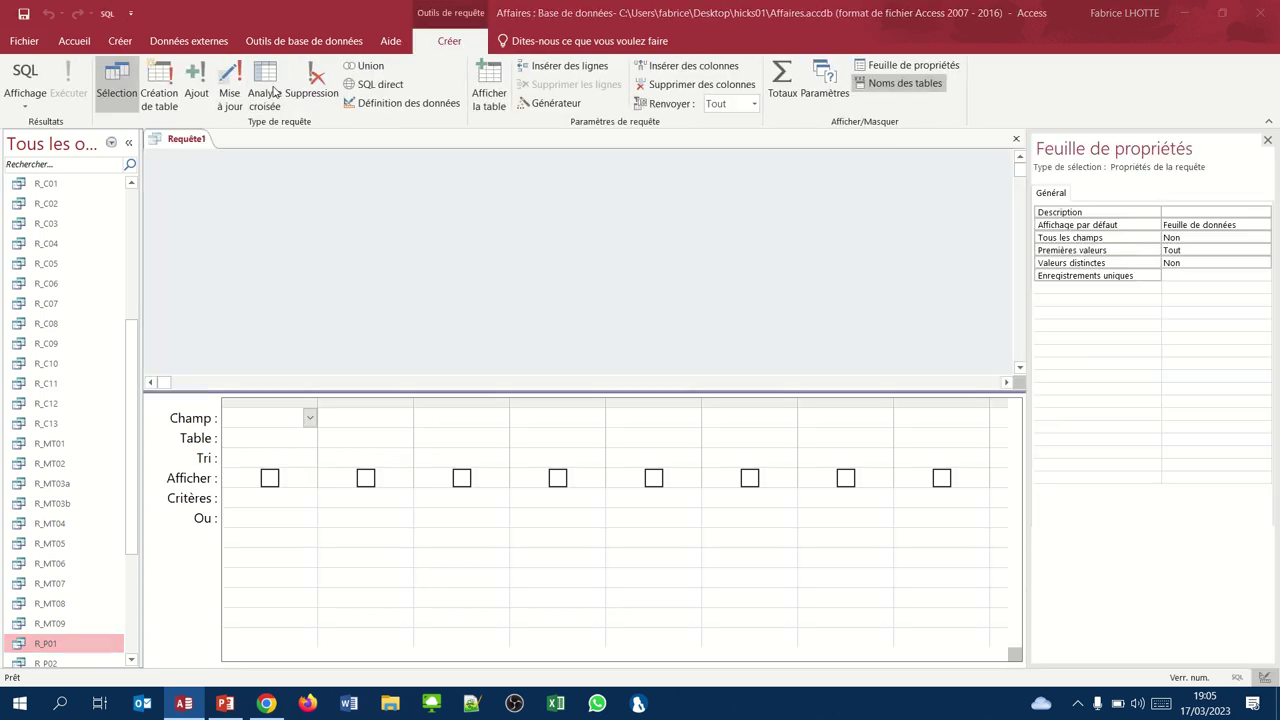
click(542, 316)
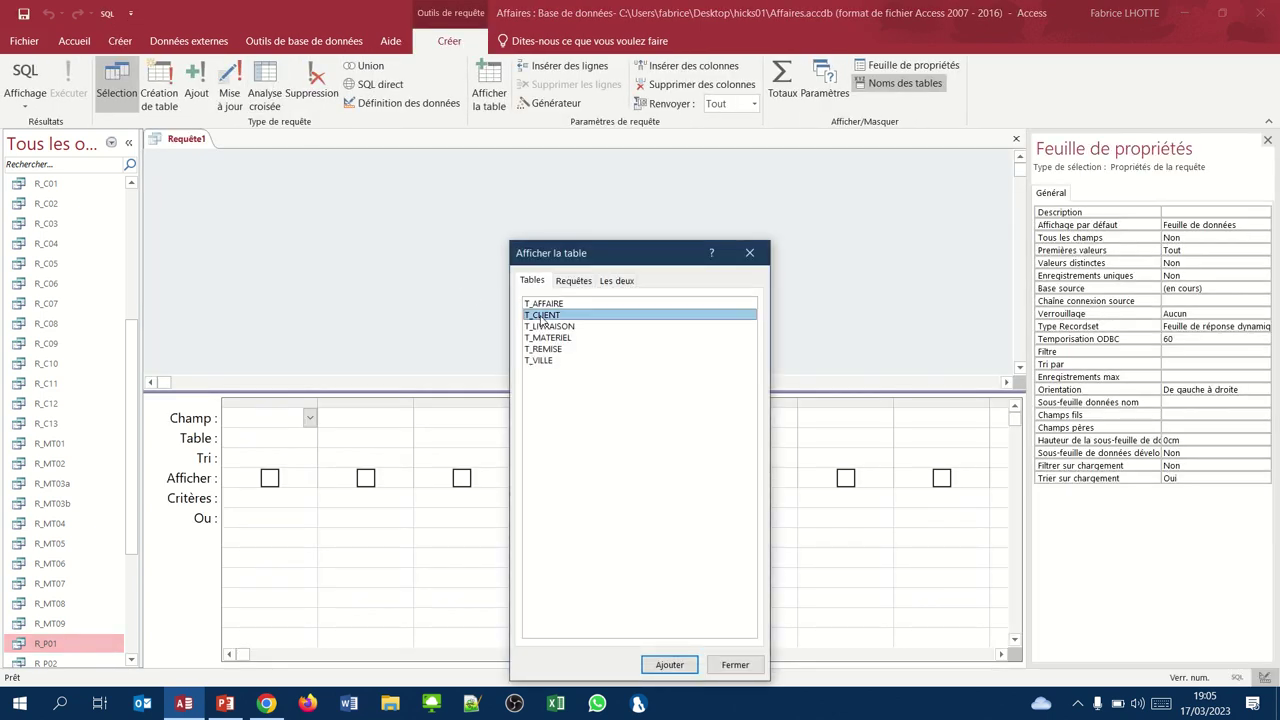
click(669, 664)
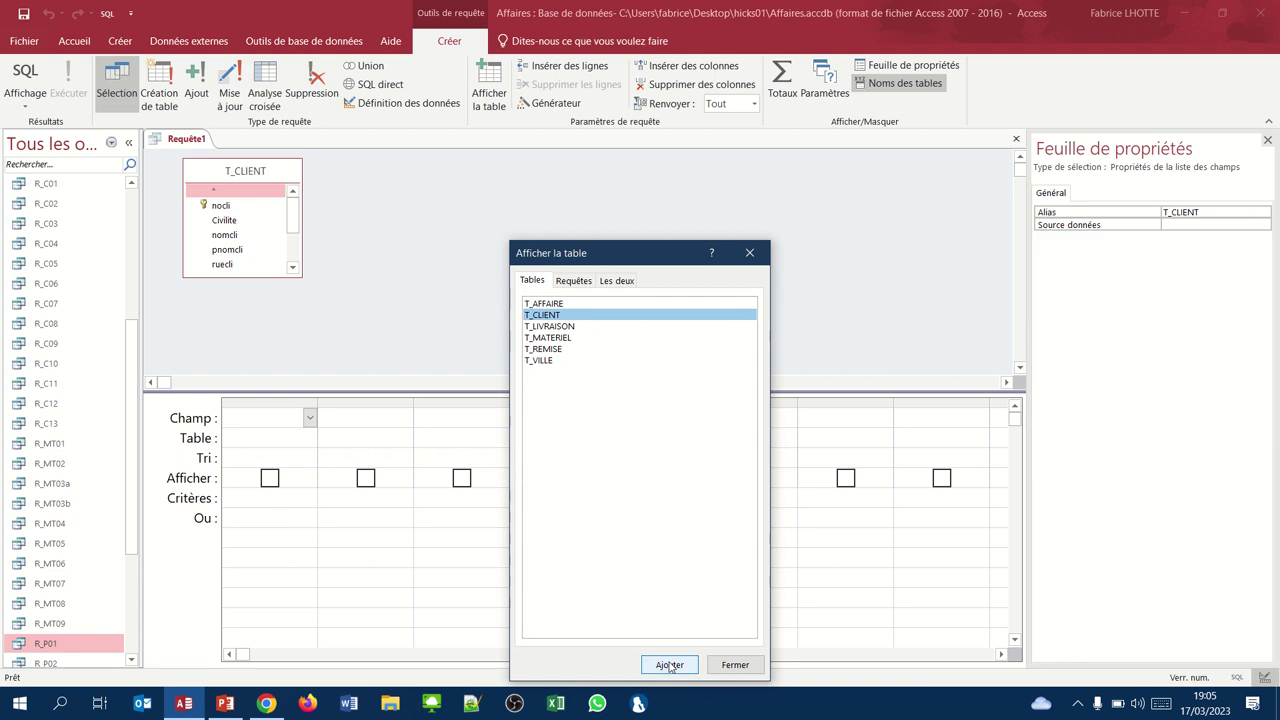
click(735, 664)
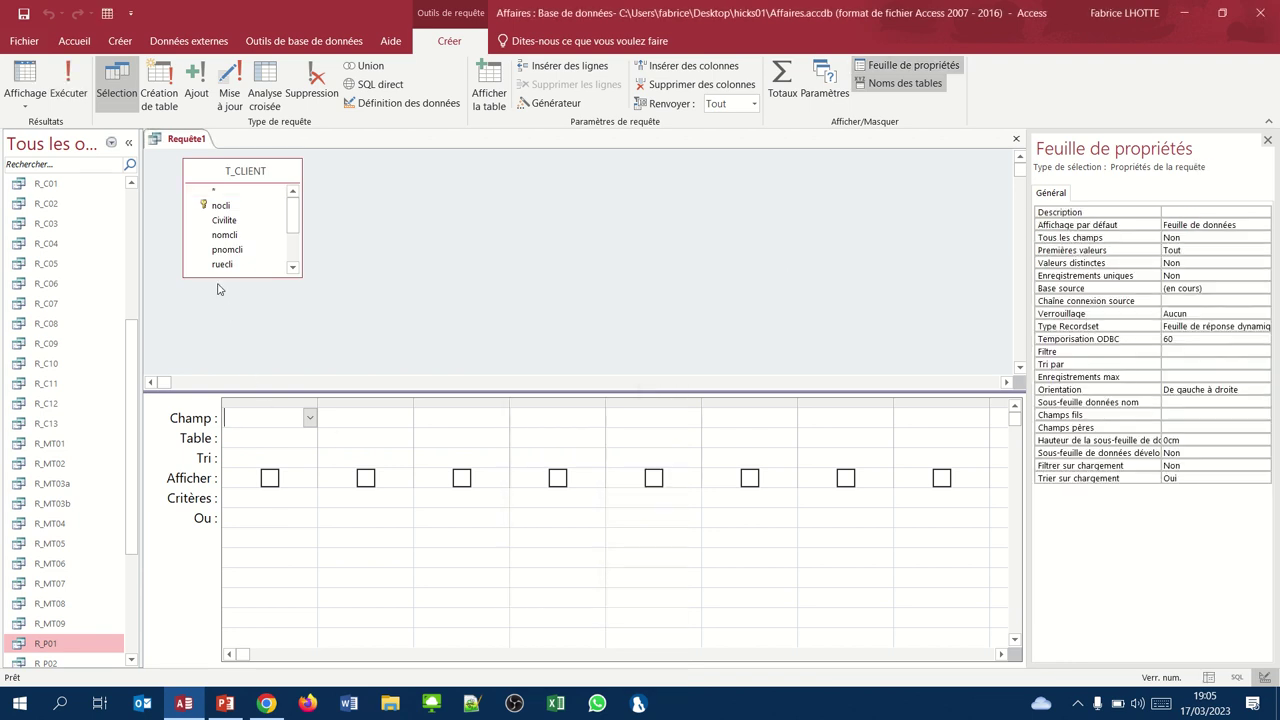
click(292, 268)
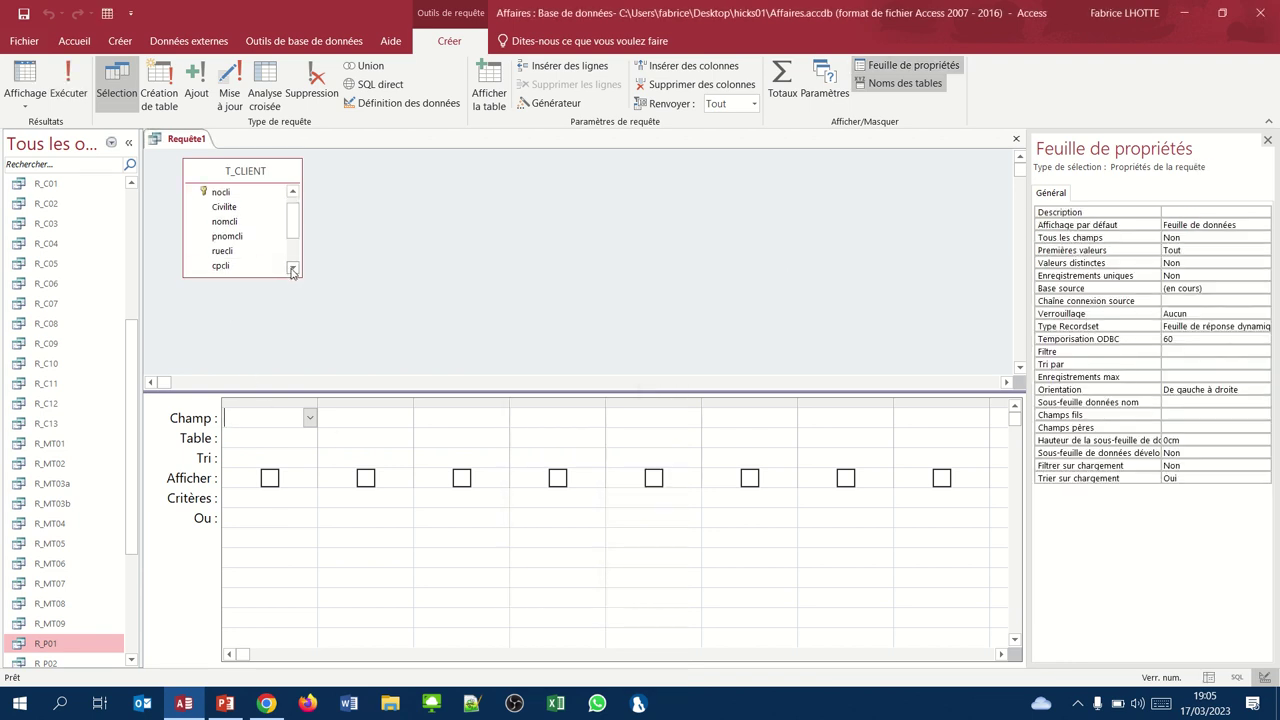
double_click(246, 266)
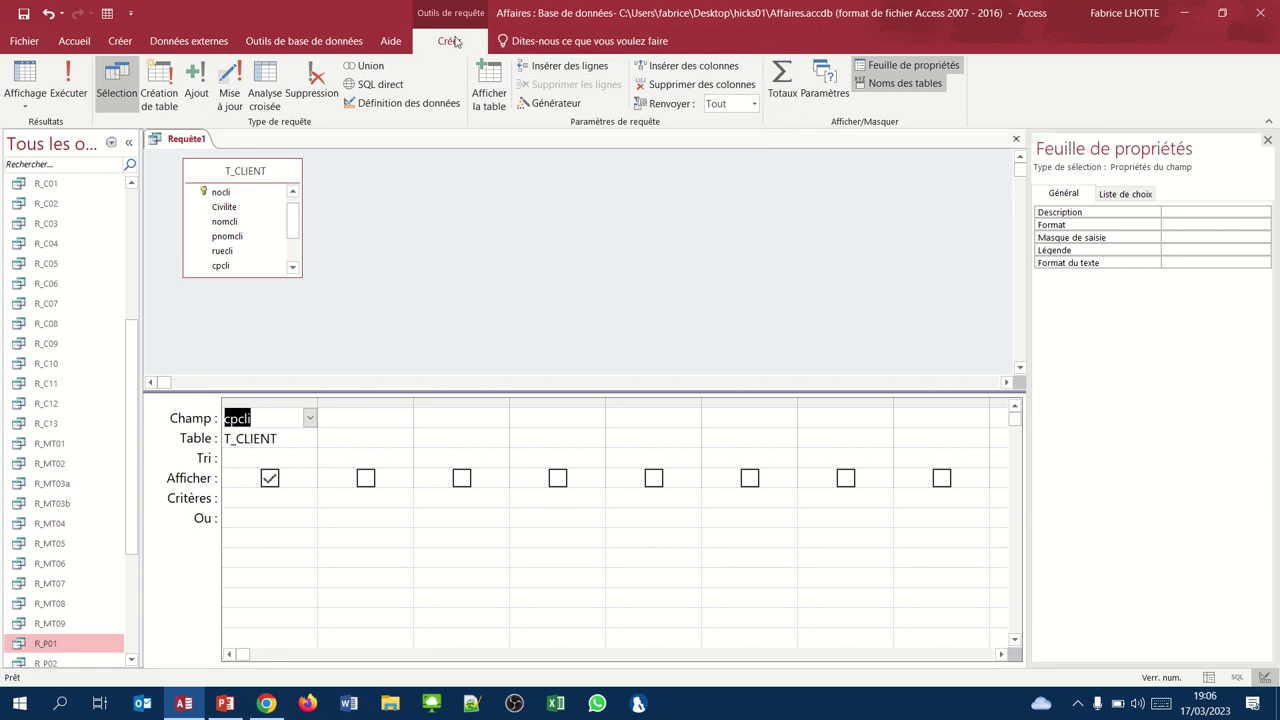
Step: Turn on totals for the query and set the operation of the cpcli field to Où
click(782, 78)
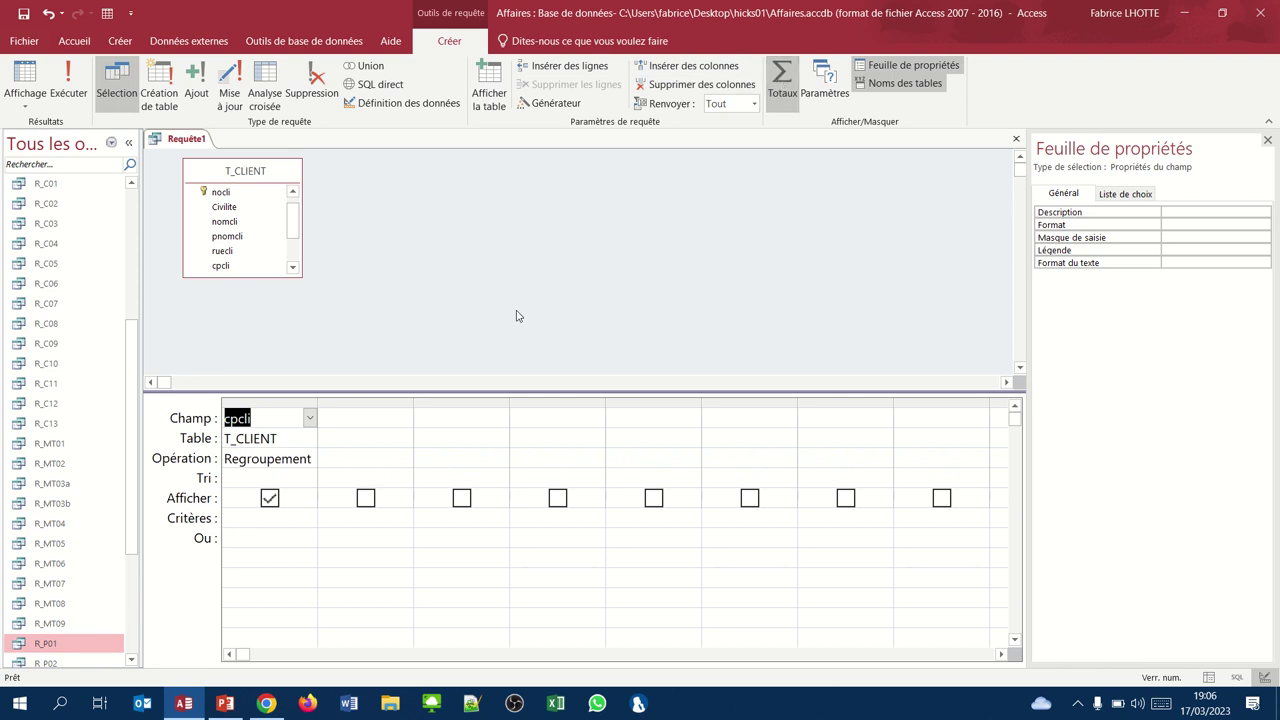
click(306, 458)
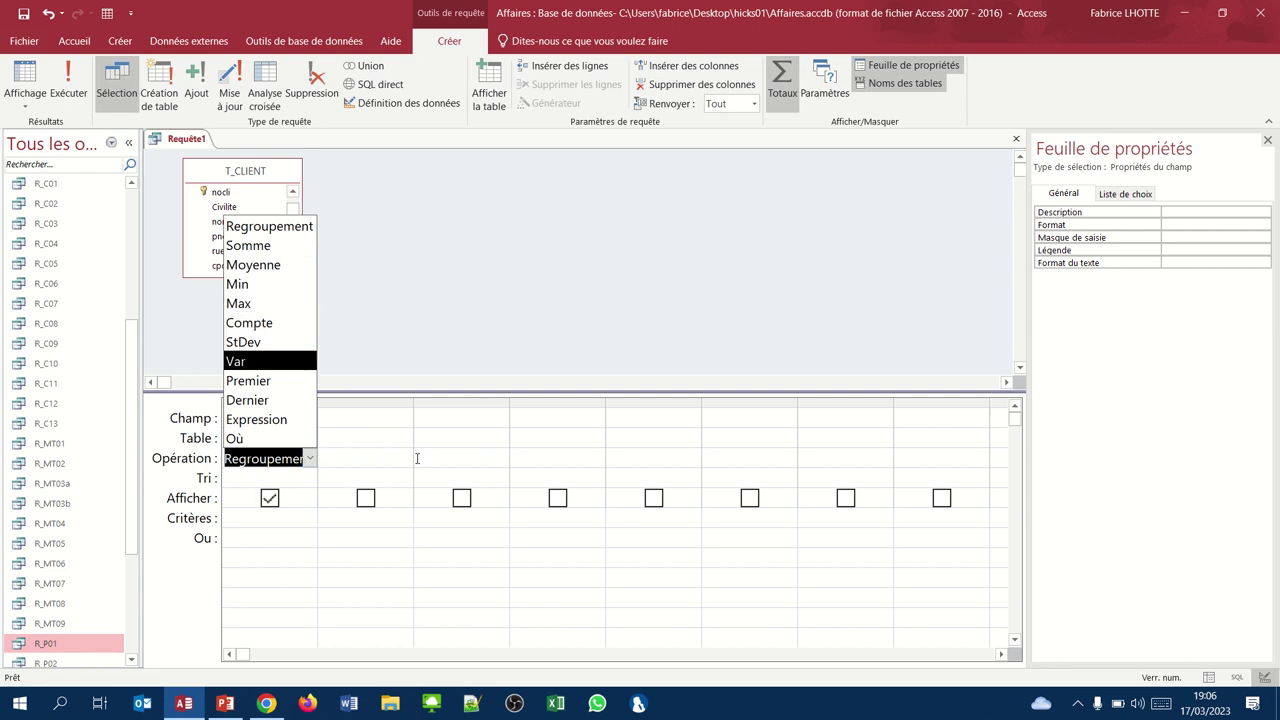
click(383, 448)
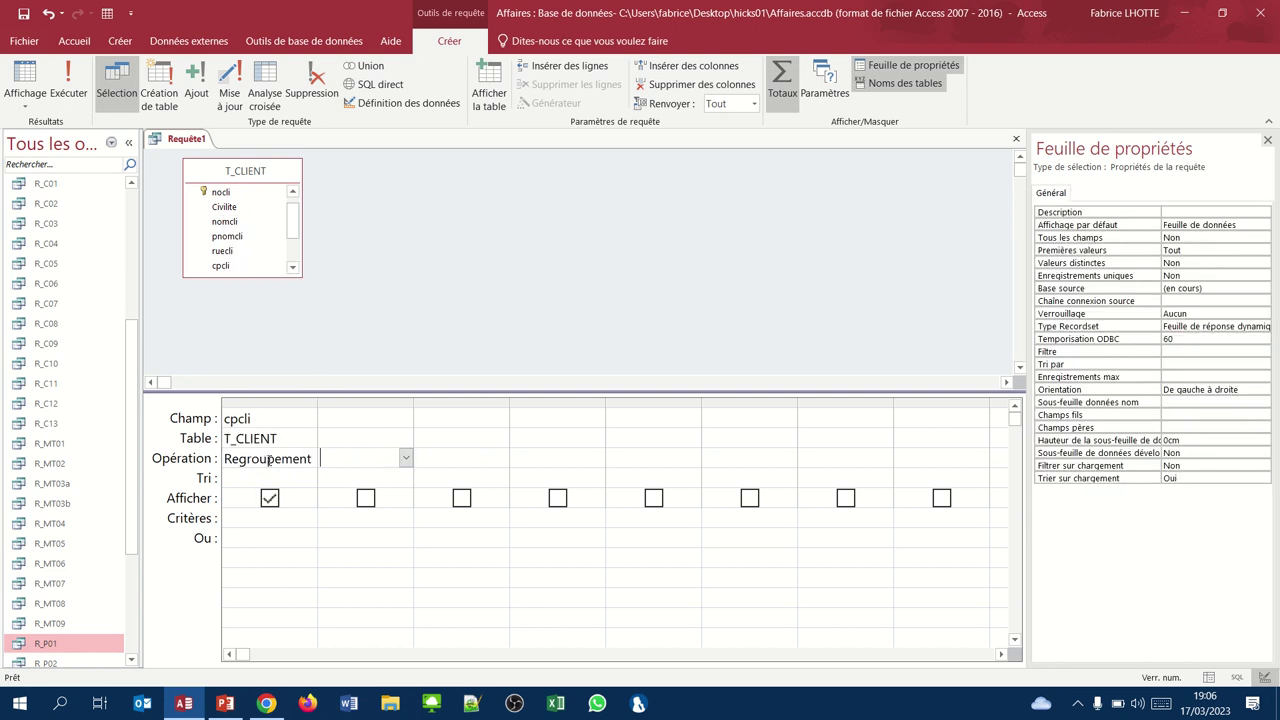
click(309, 466)
click(310, 464)
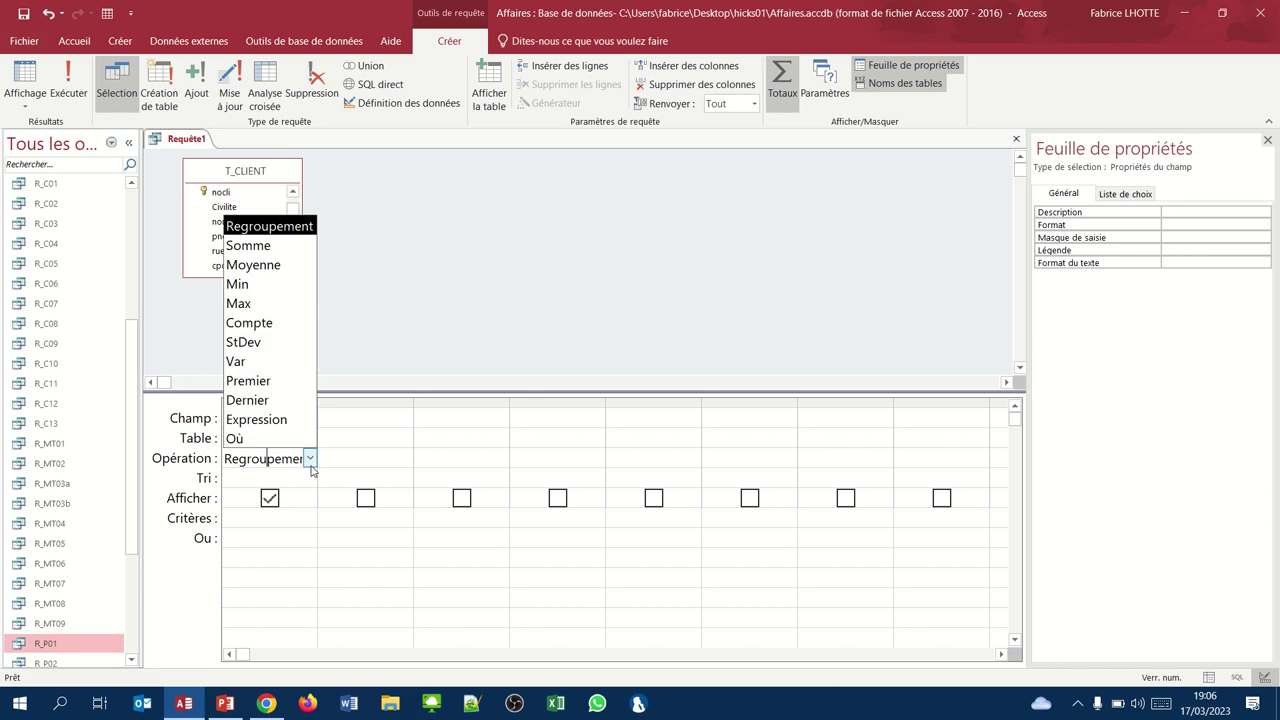
click(262, 438)
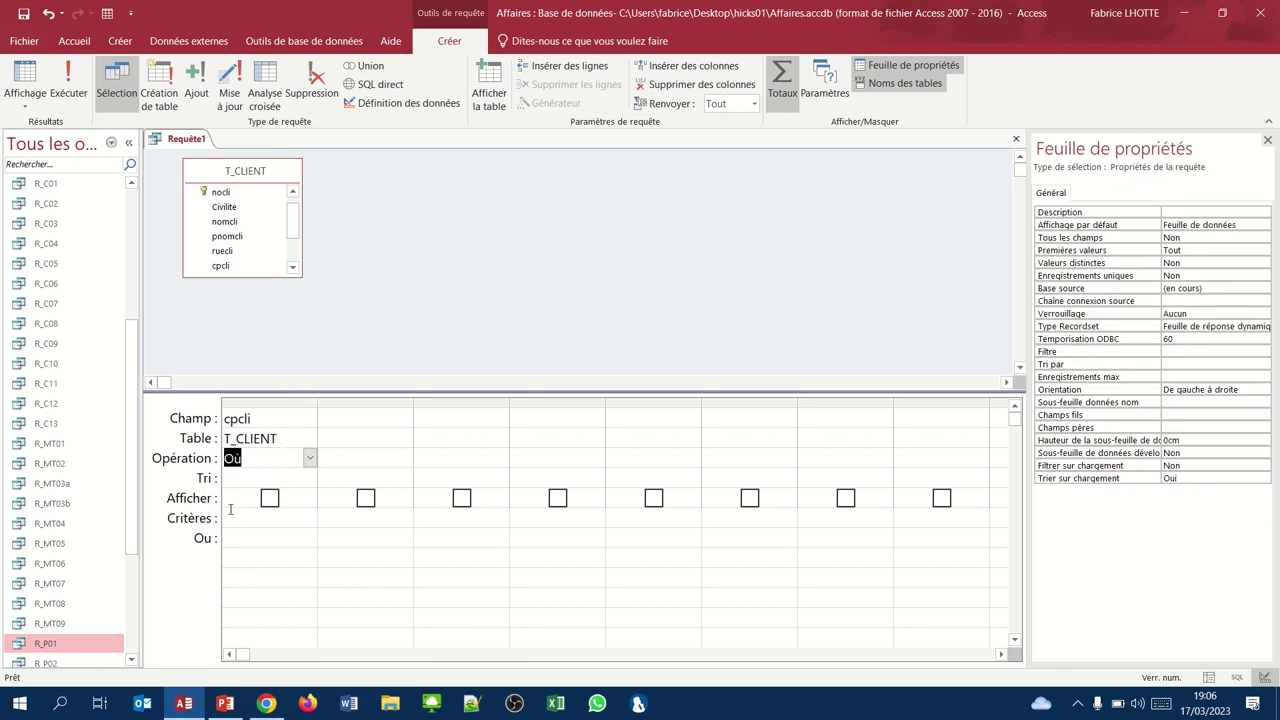
Step: Enter the criterion Comme [Saisir un code département: ] & "*" for cpcli and widen its column to fit
click(228, 516)
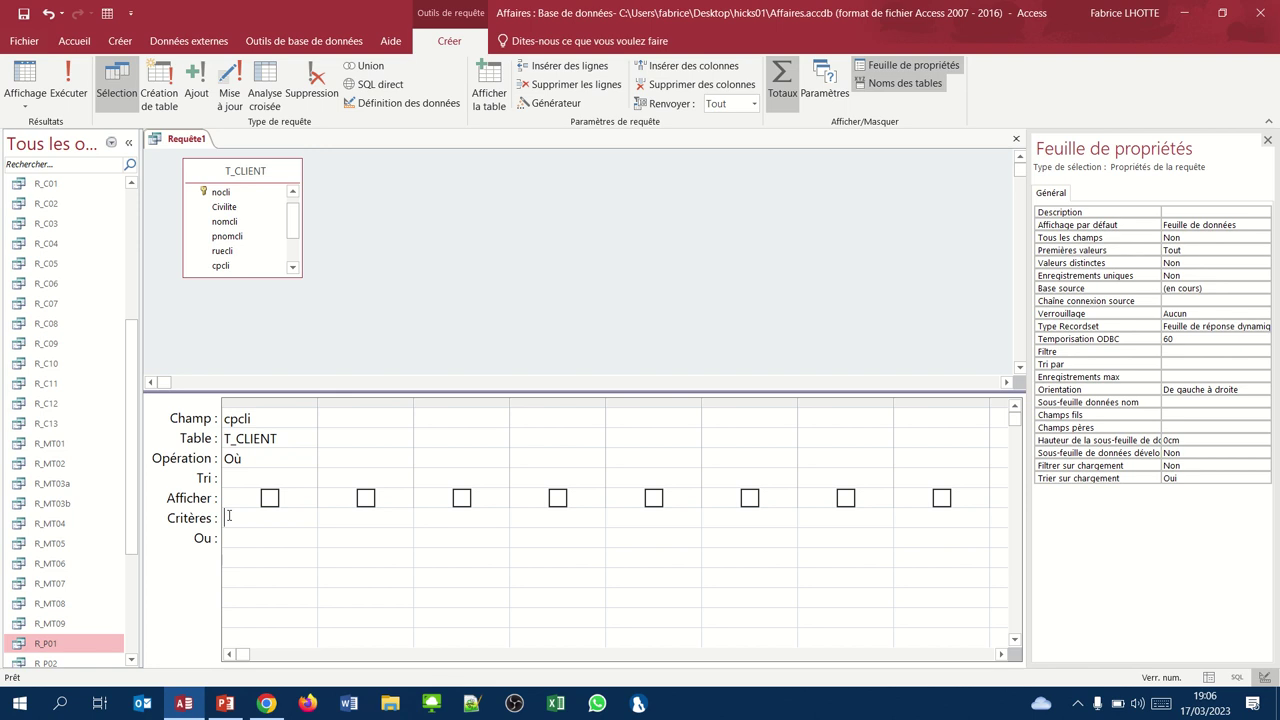
text(comme)
text([Sa)
text(isir un co)
text(de dépar)
text(tement)
text(])
text( ])
text(&)
text(")
text(*")
key(Return)
drag(317, 405, 487, 407)
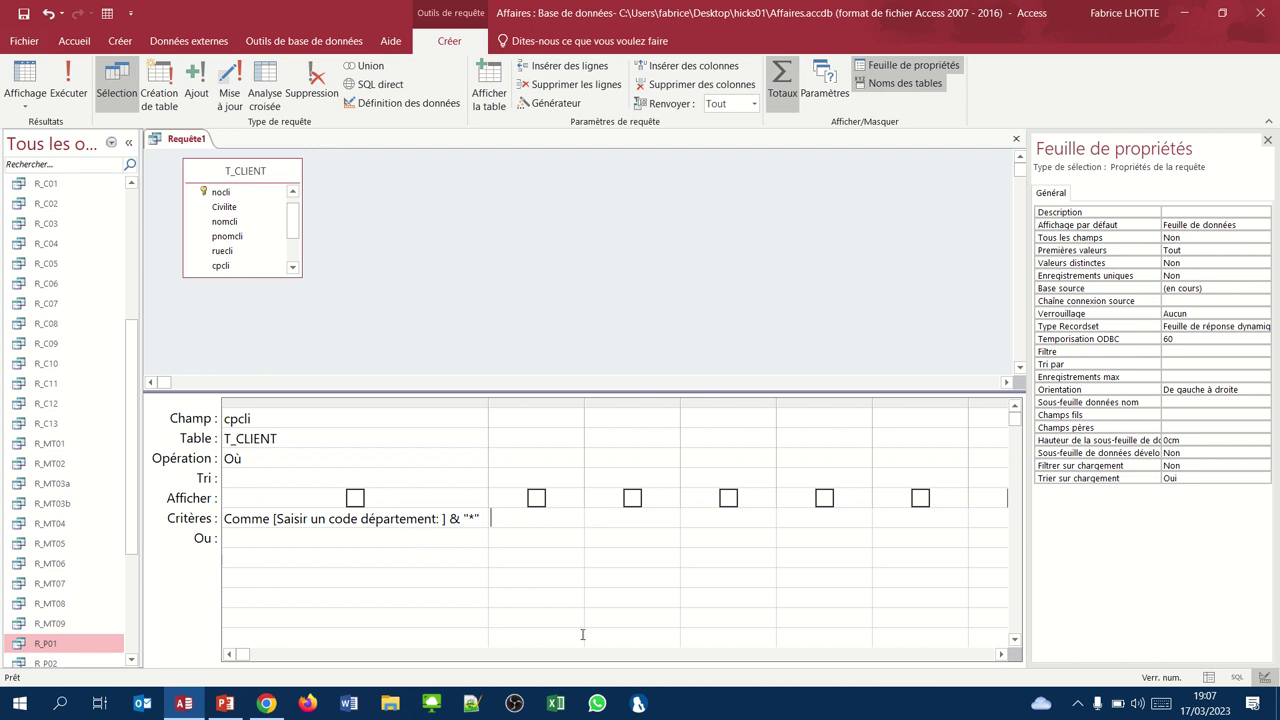
Step: Add the field nb de clients: [nocli] in the second query column and widen that column to fit
click(509, 420)
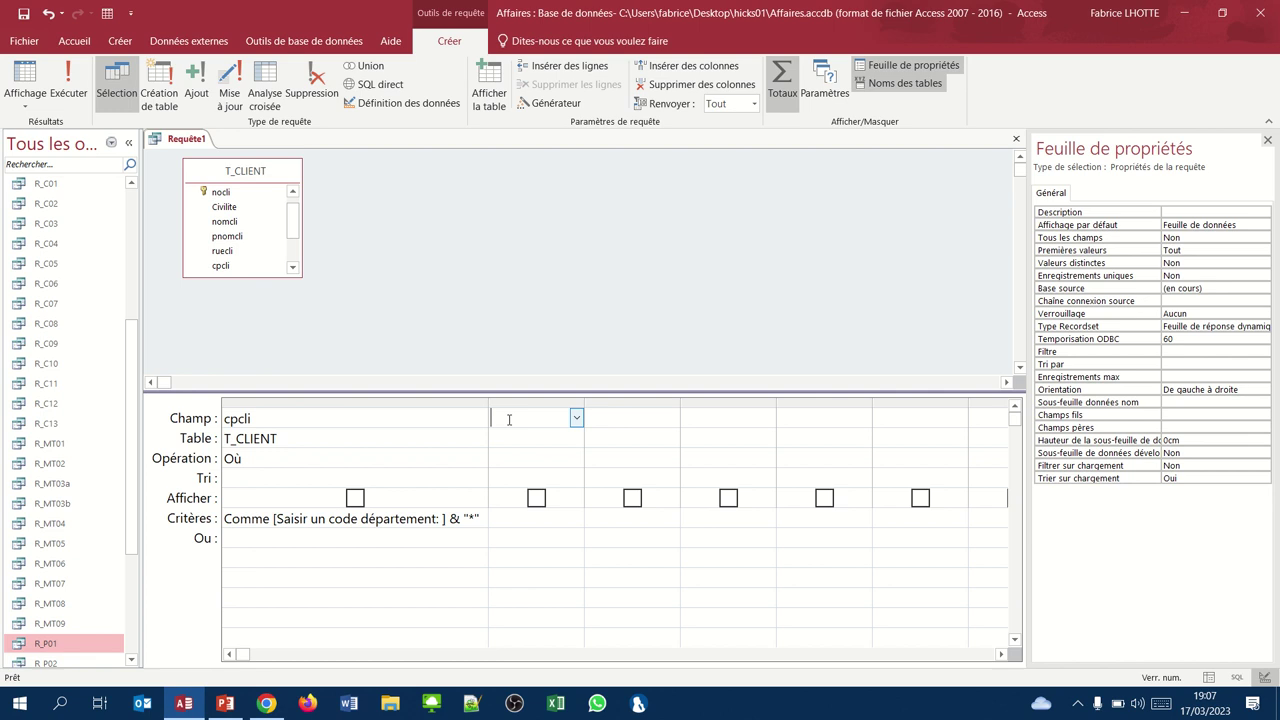
text(nb de clie)
text(nts:)
text([nocli)
text(])
key(Return)
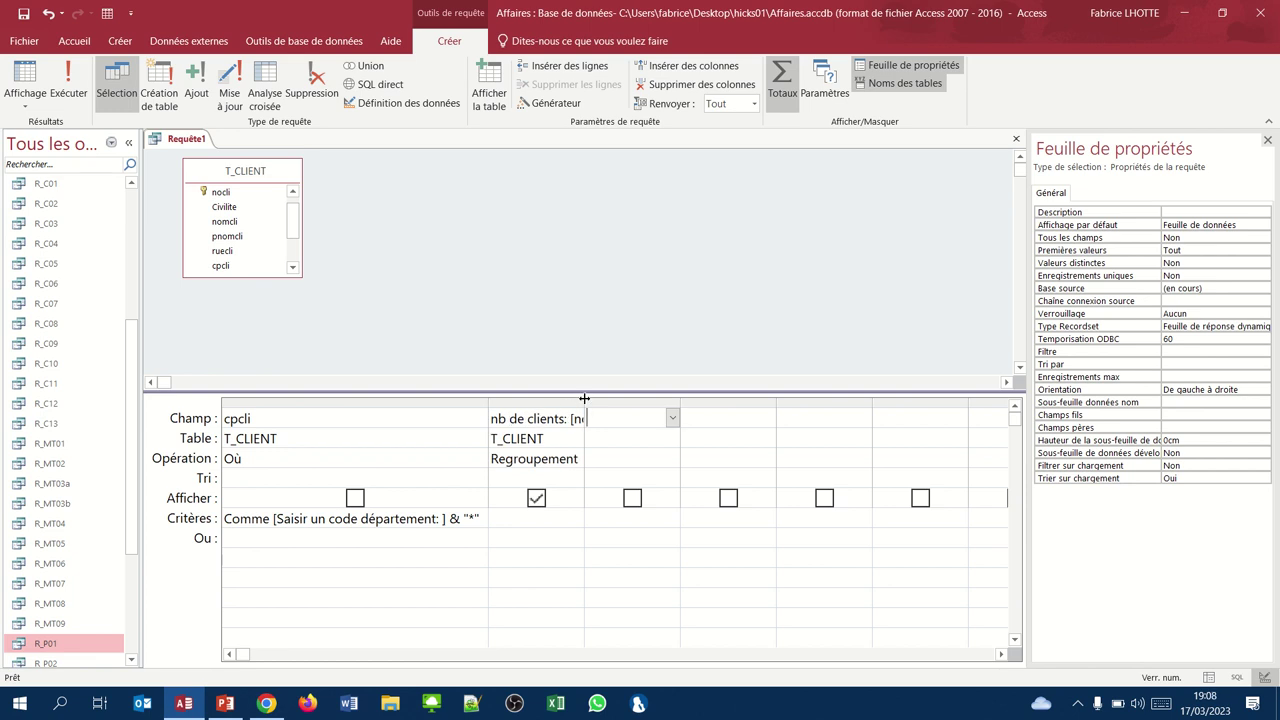
drag(584, 398, 689, 405)
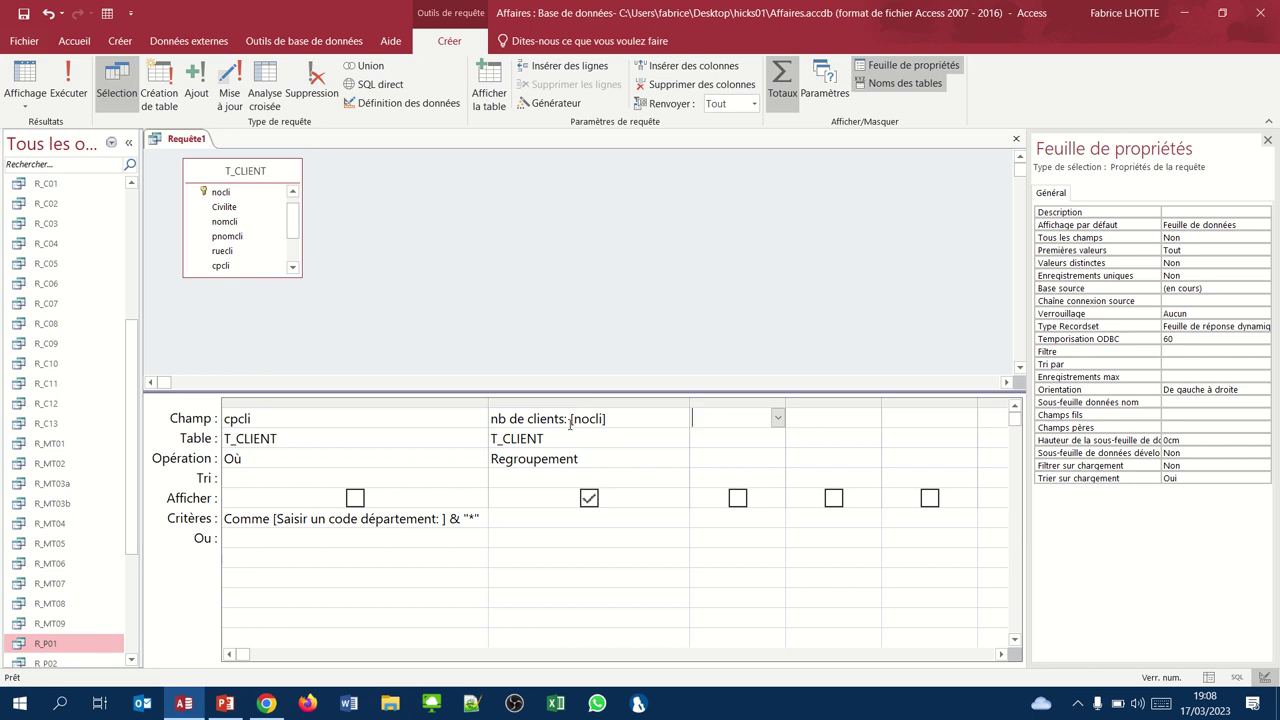
Step: Set the operation of the nb de clients field to Compte
click(531, 461)
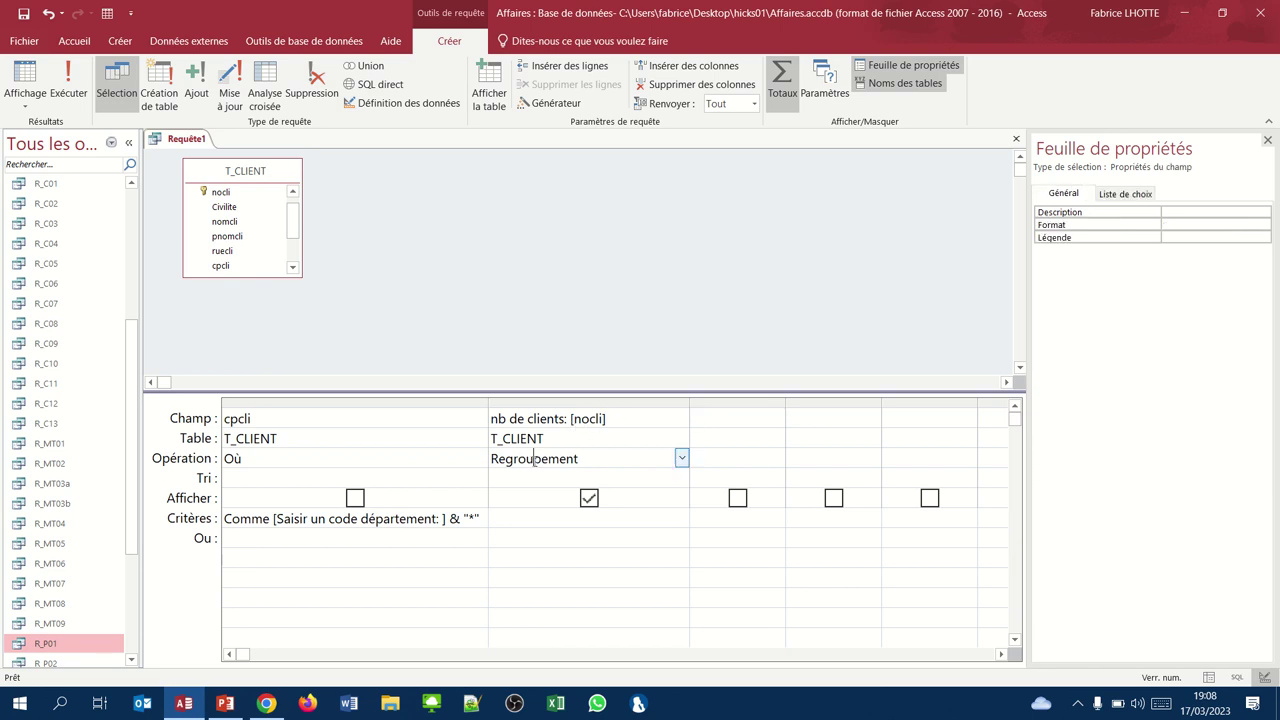
click(680, 458)
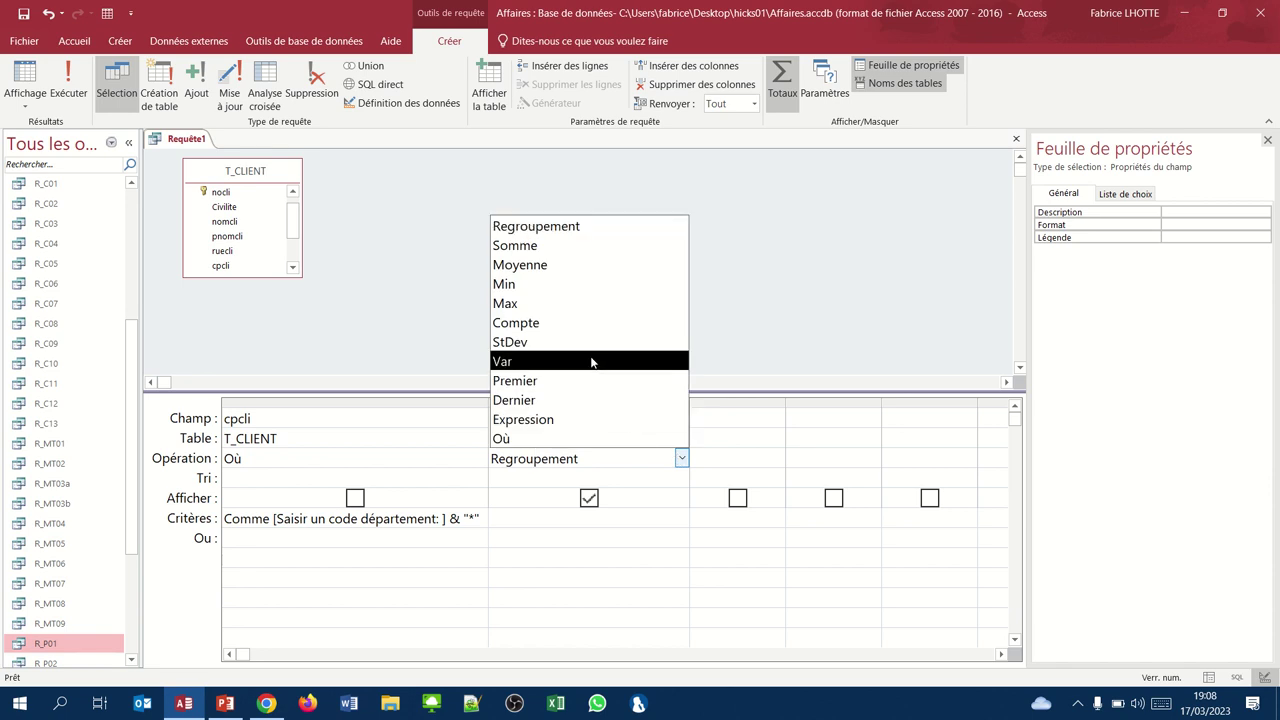
click(577, 328)
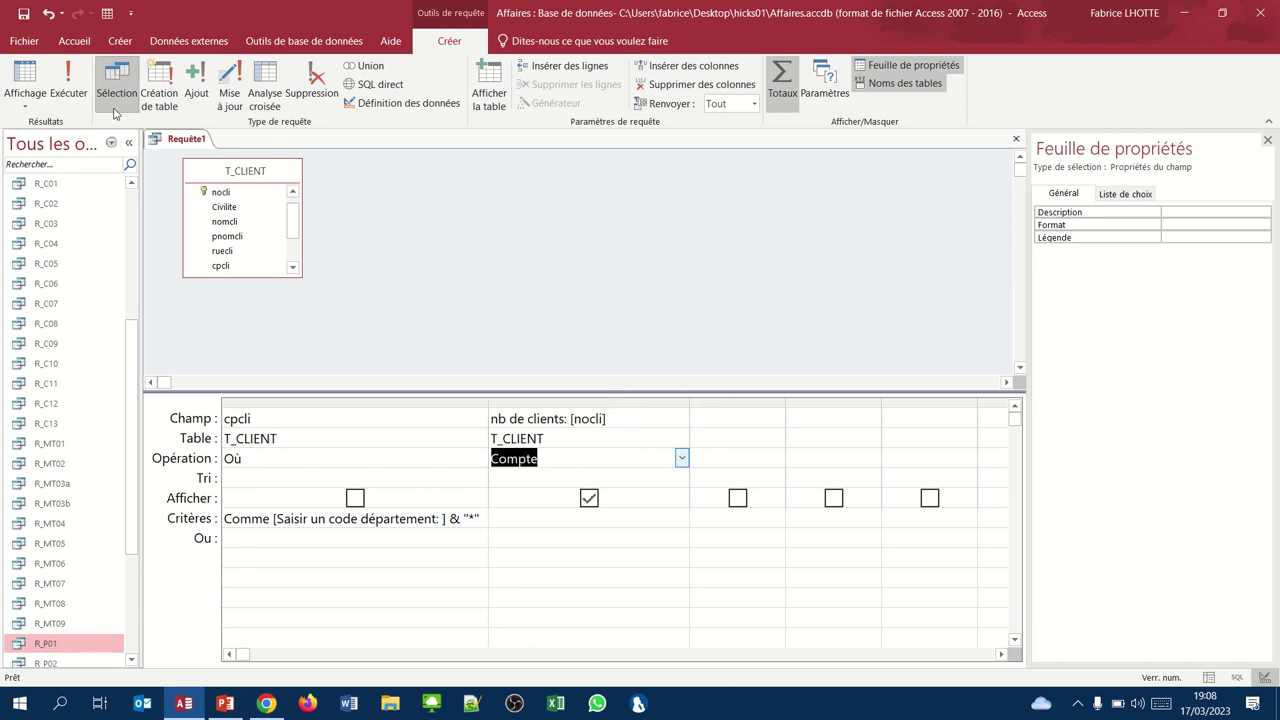
Step: Run the query for department code 13 and widen the nb de clients column in the results
click(27, 86)
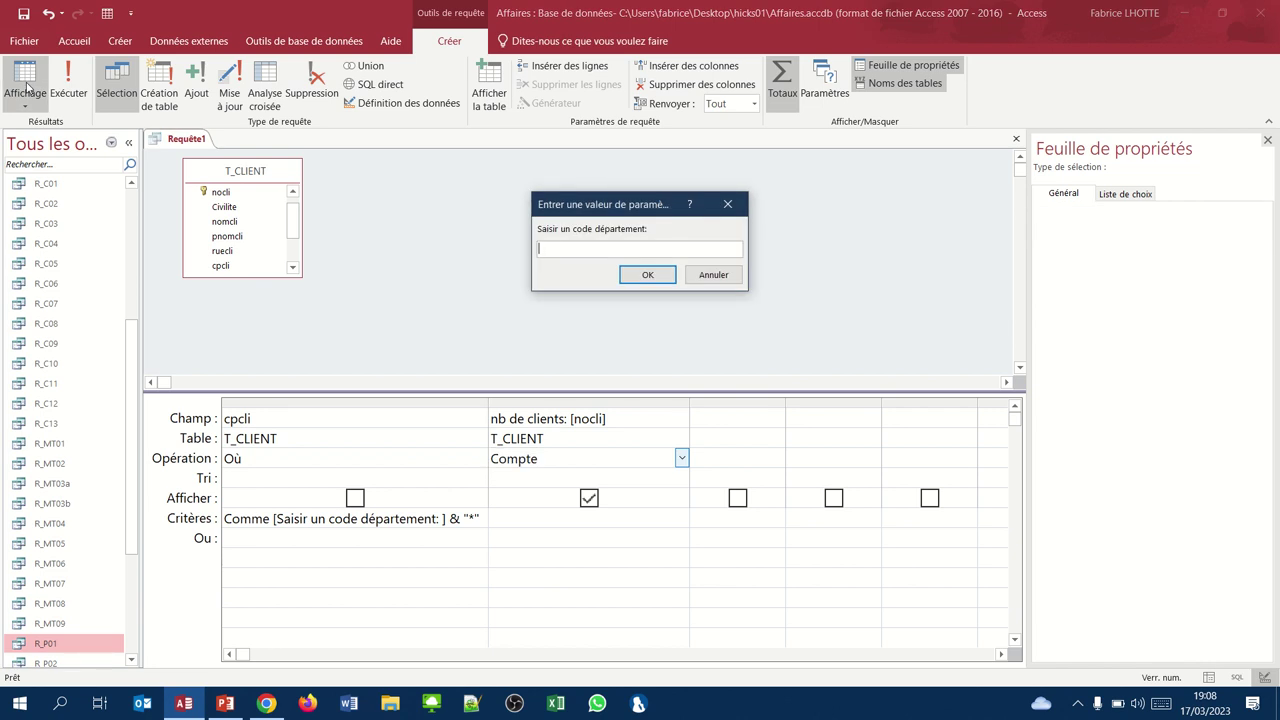
text(13)
key(Return)
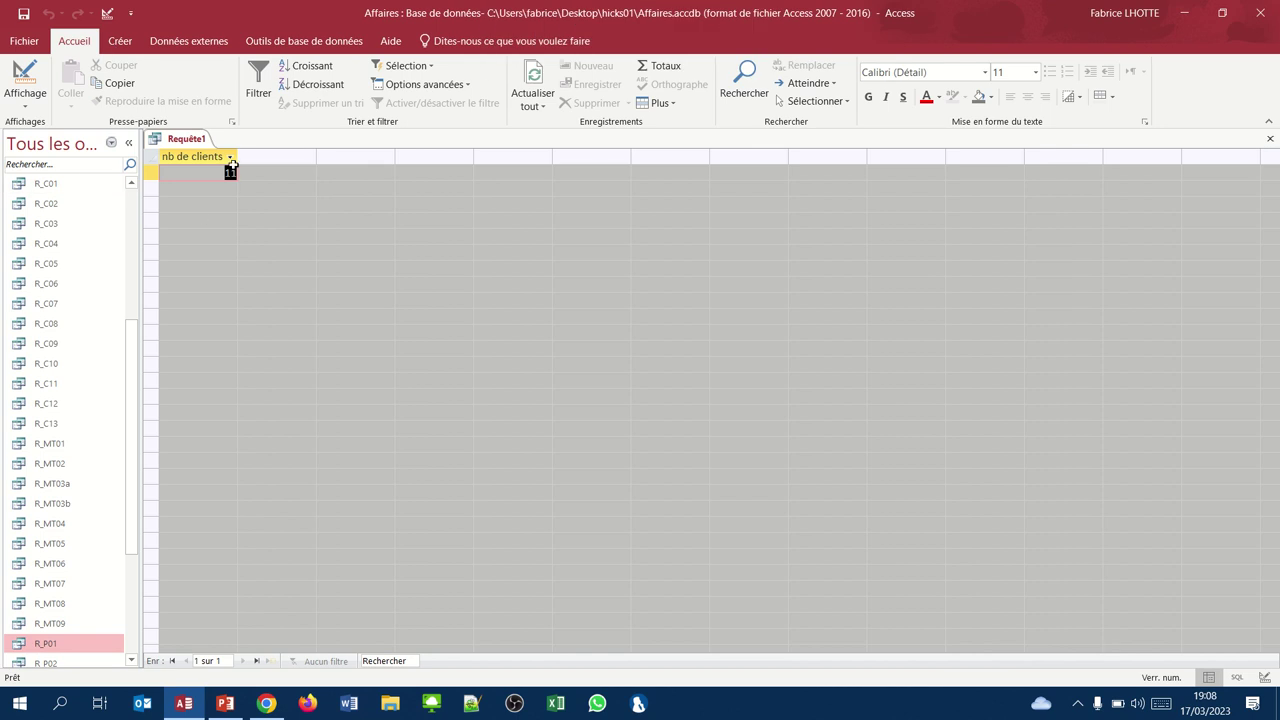
drag(237, 153, 271, 155)
click(25, 80)
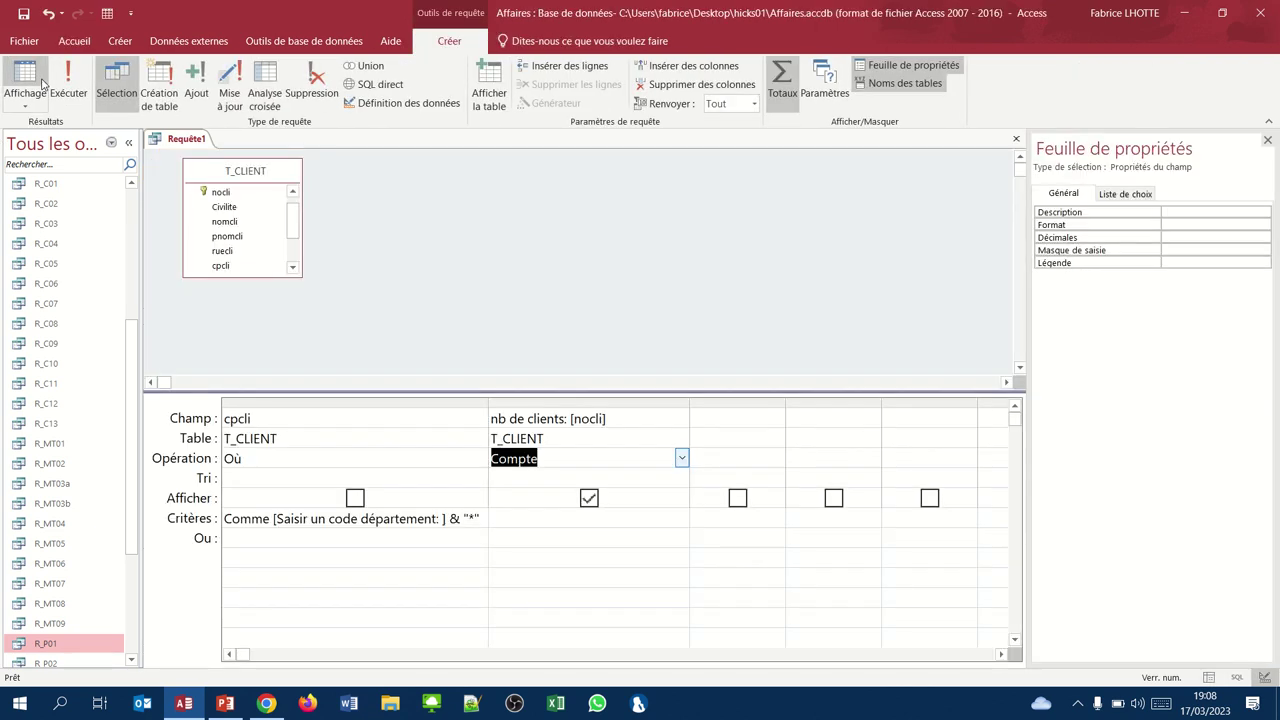
Step: Rerun the query for department code 84 and return to the query design
click(42, 84)
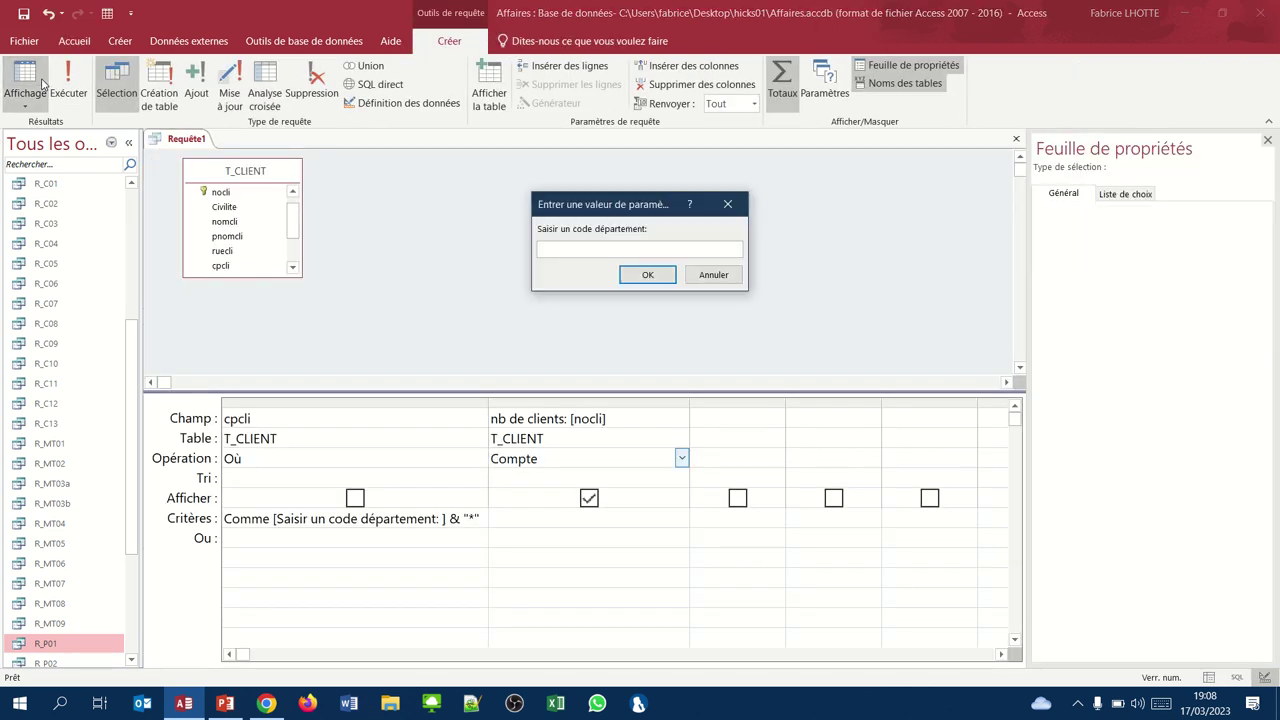
text(84)
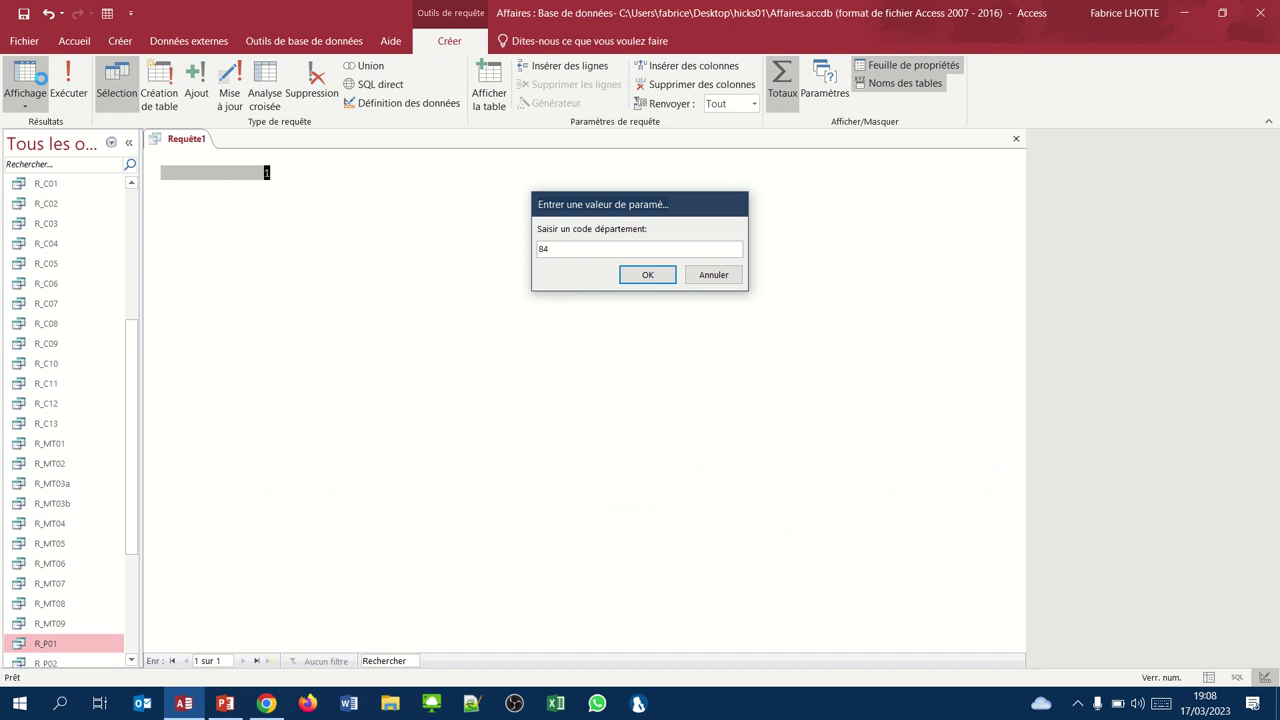
key(Return)
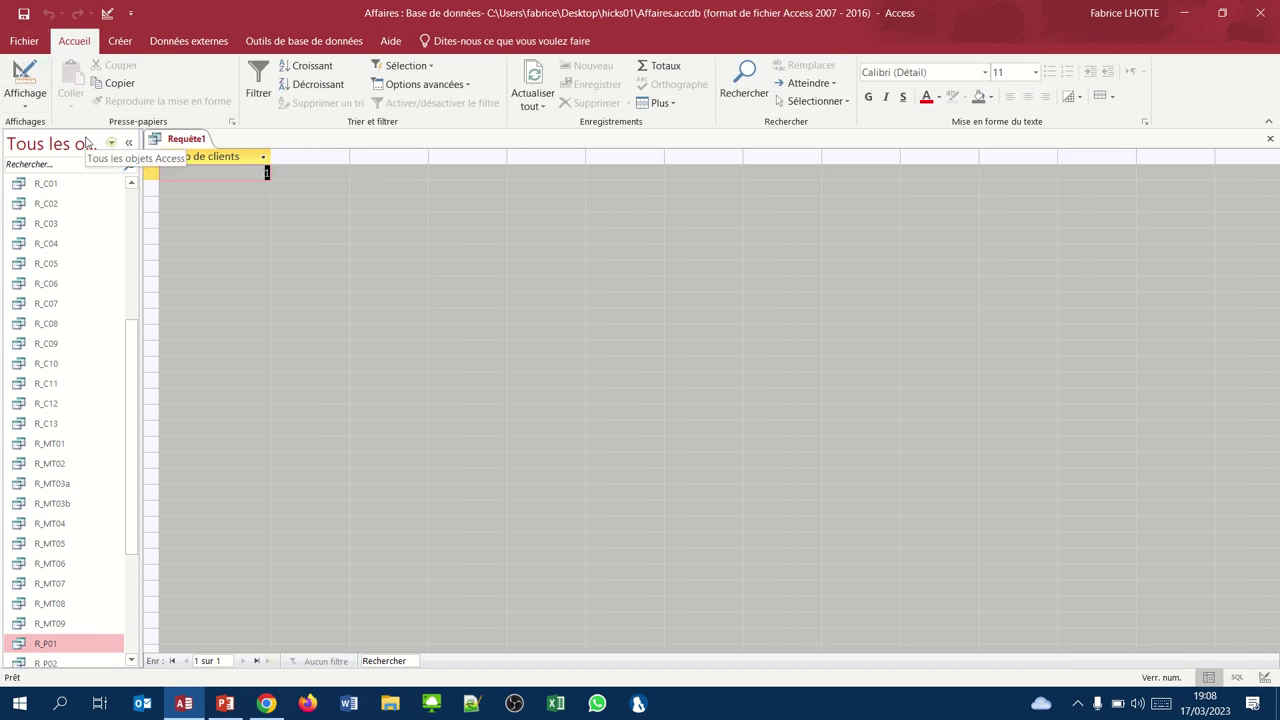
click(42, 78)
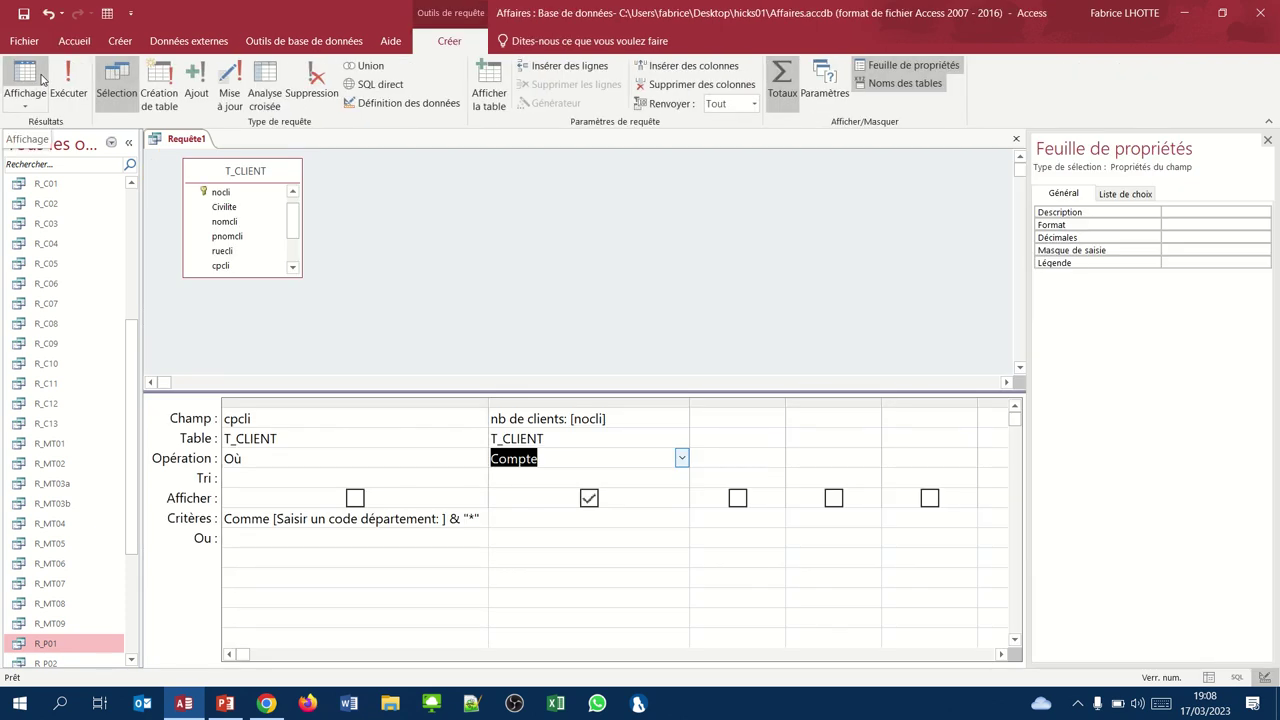